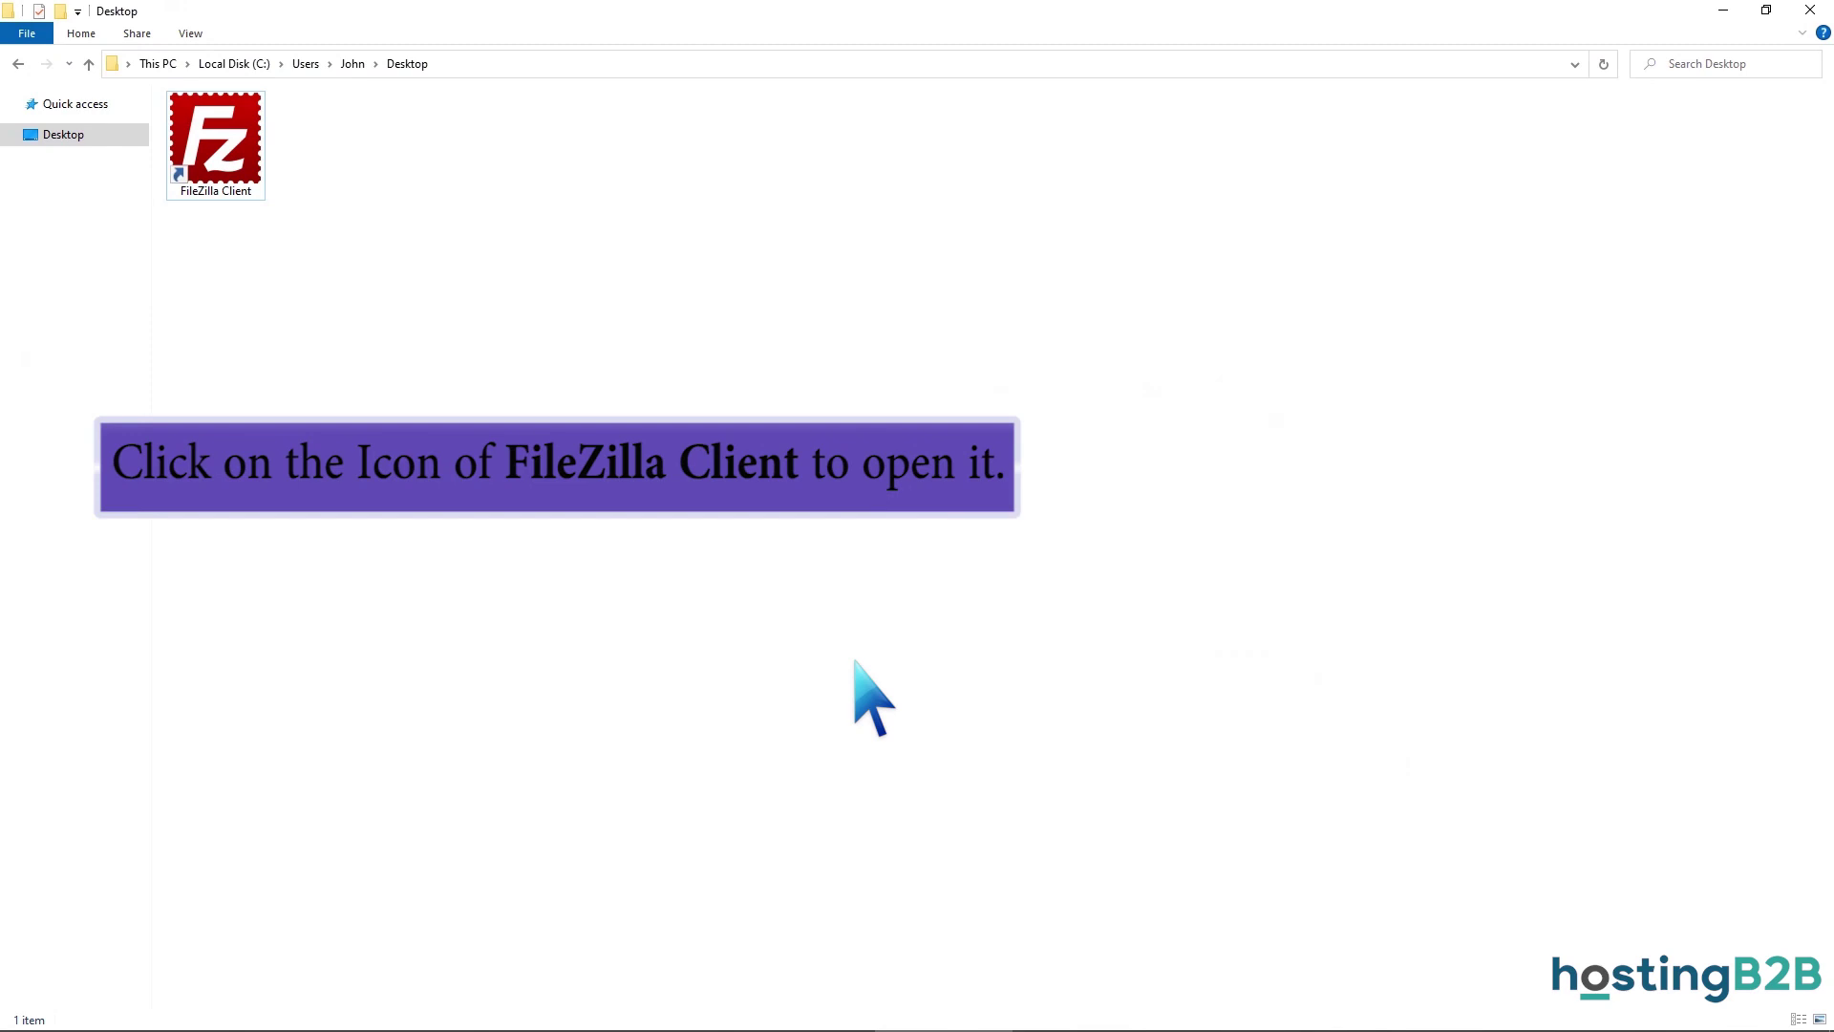
- Launch FileZilla and quickconnect to ftp.example.com as user 'example' with the pasted password
double_click(229, 158)
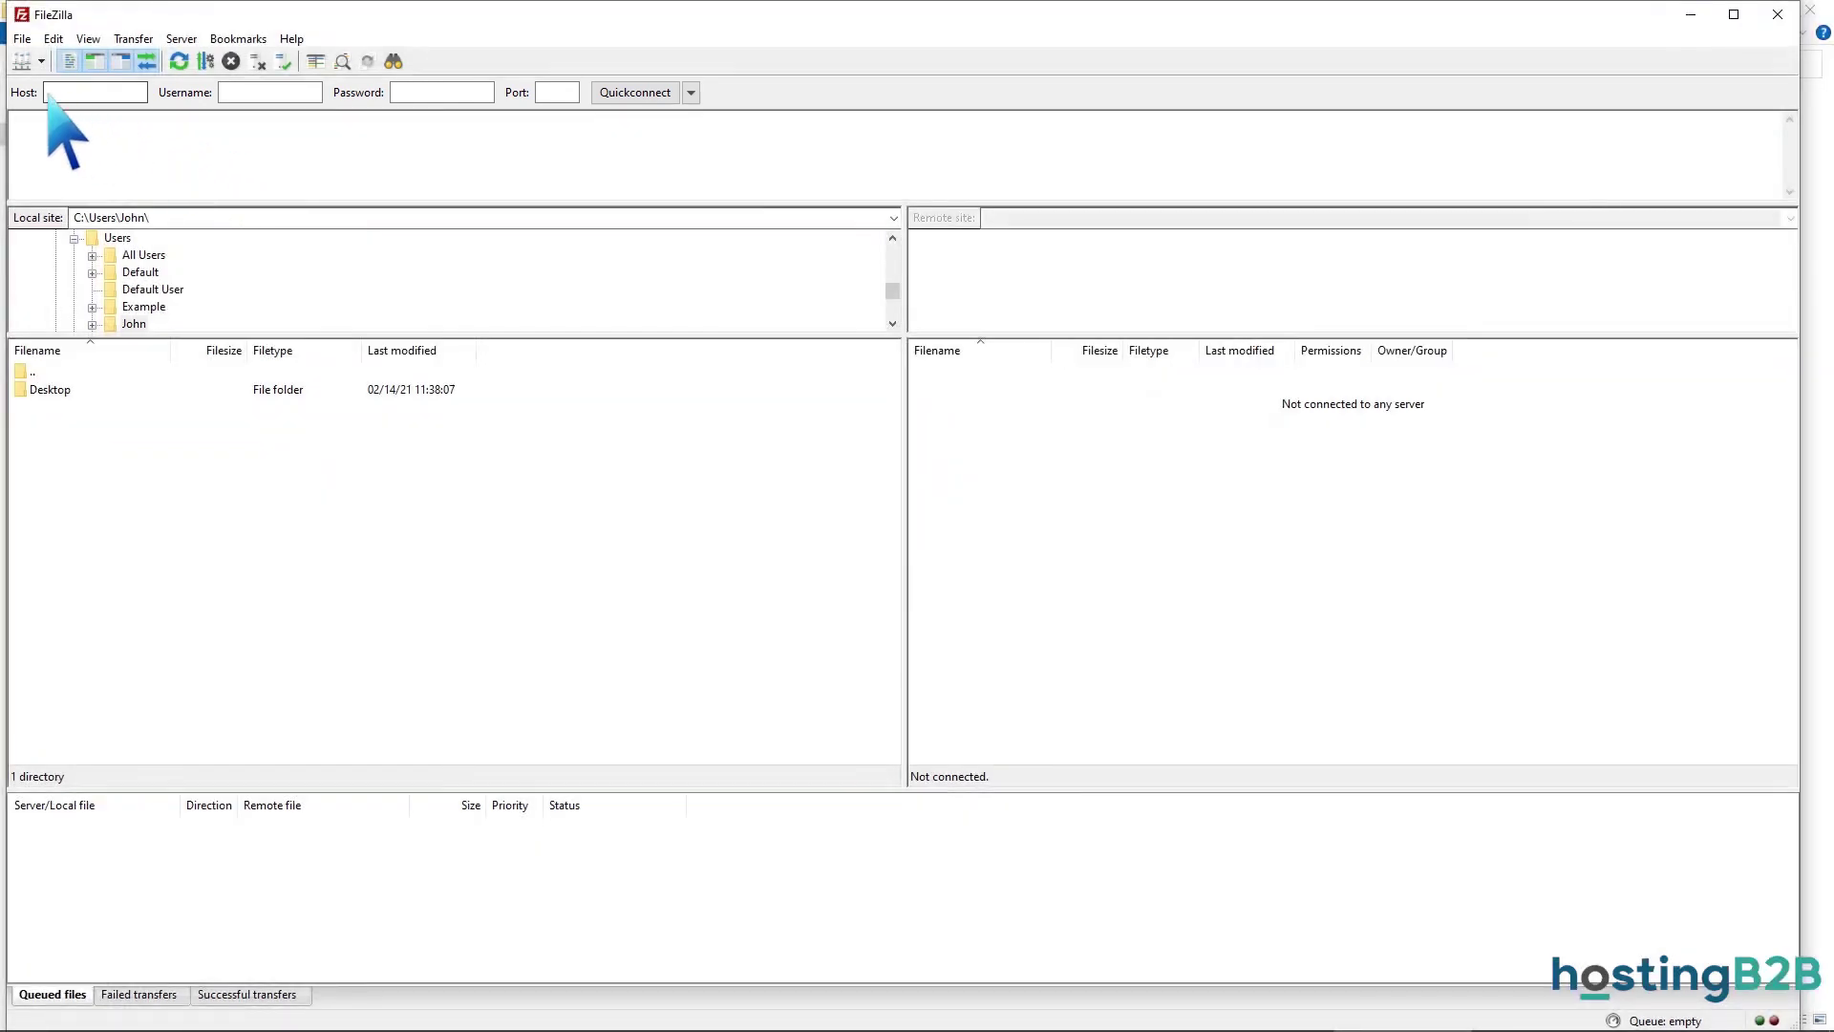
left_click(51, 95)
type("ftp.example.com")
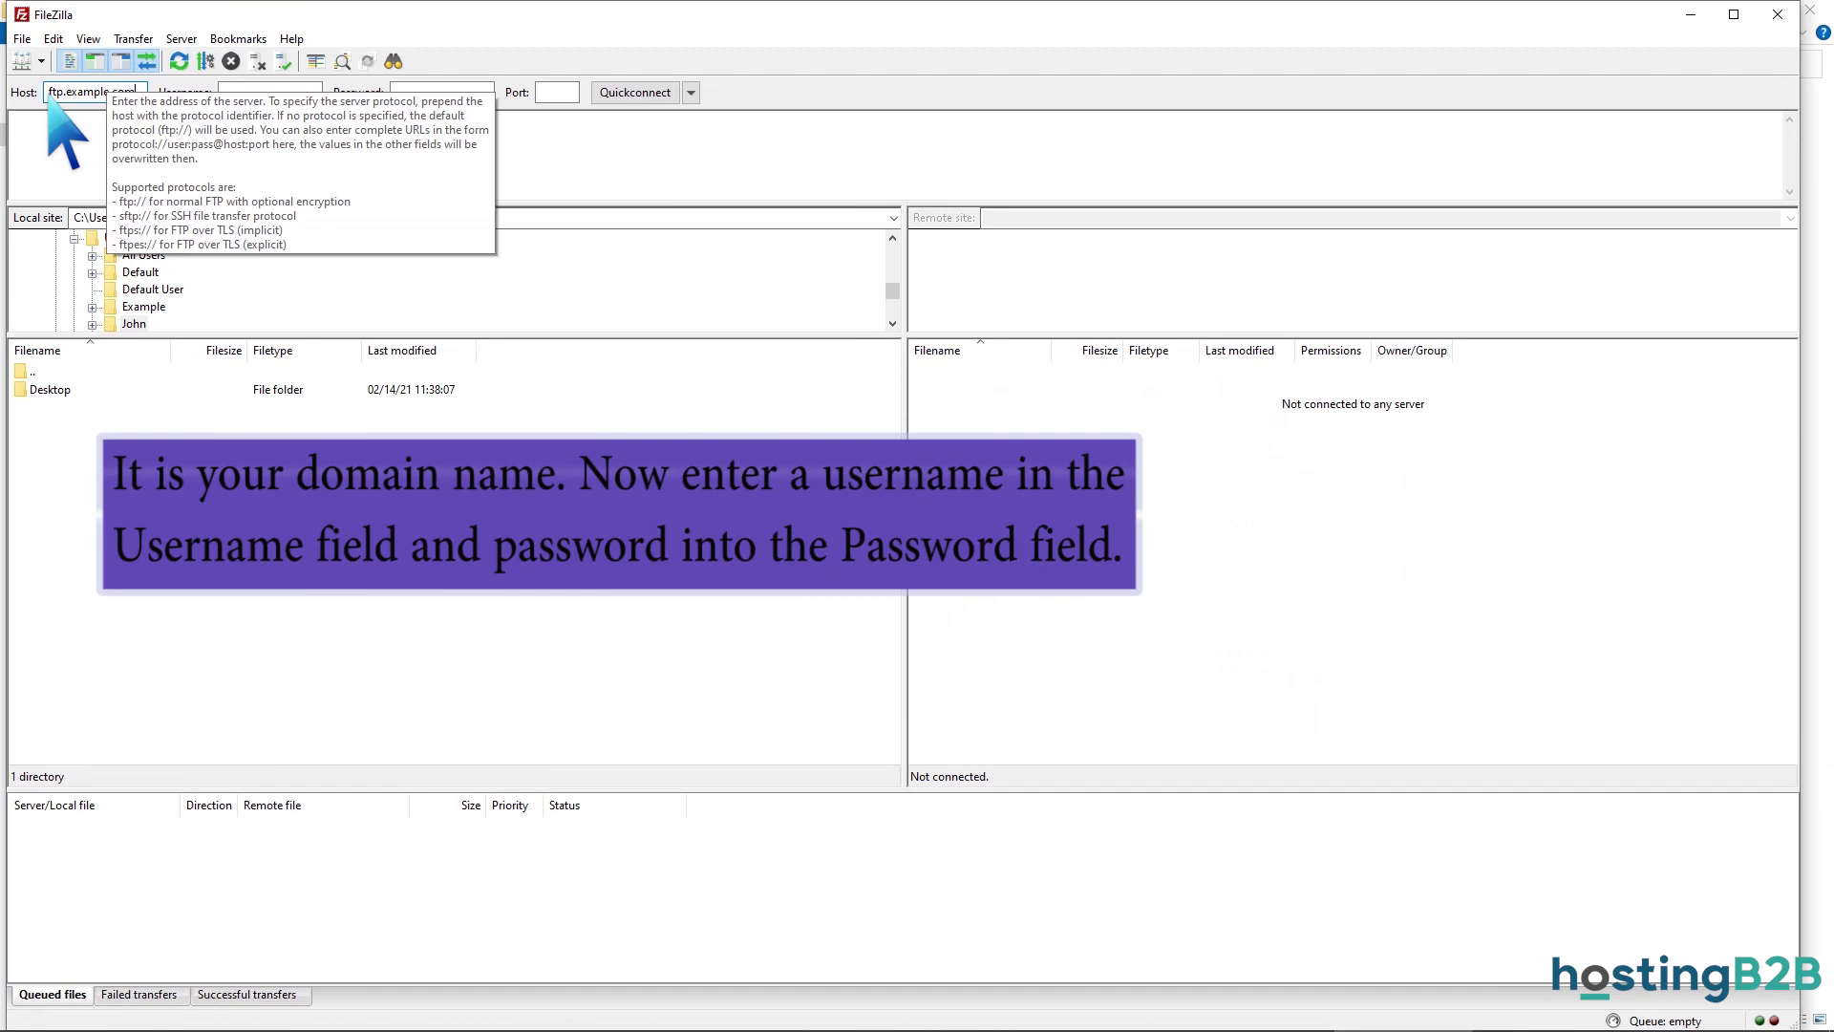
left_click(226, 93)
type("exam")
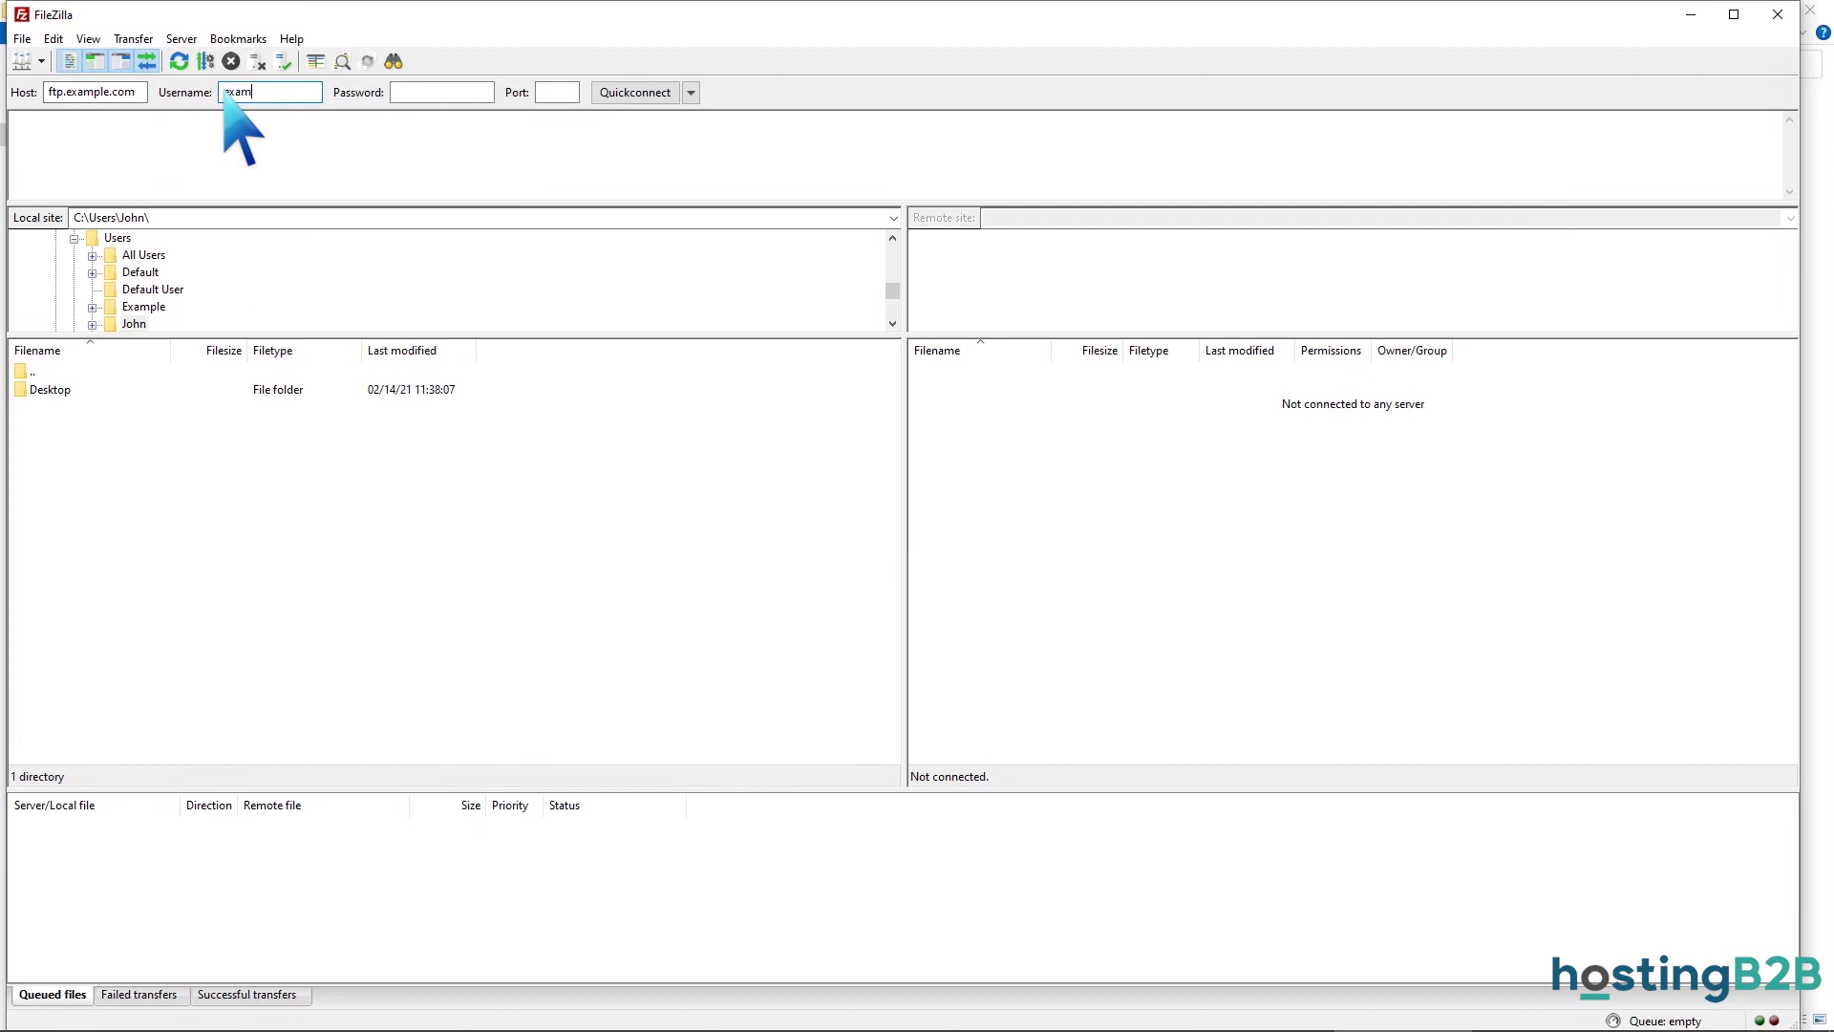
type("ple")
left_click(399, 93)
key("ctrl+v")
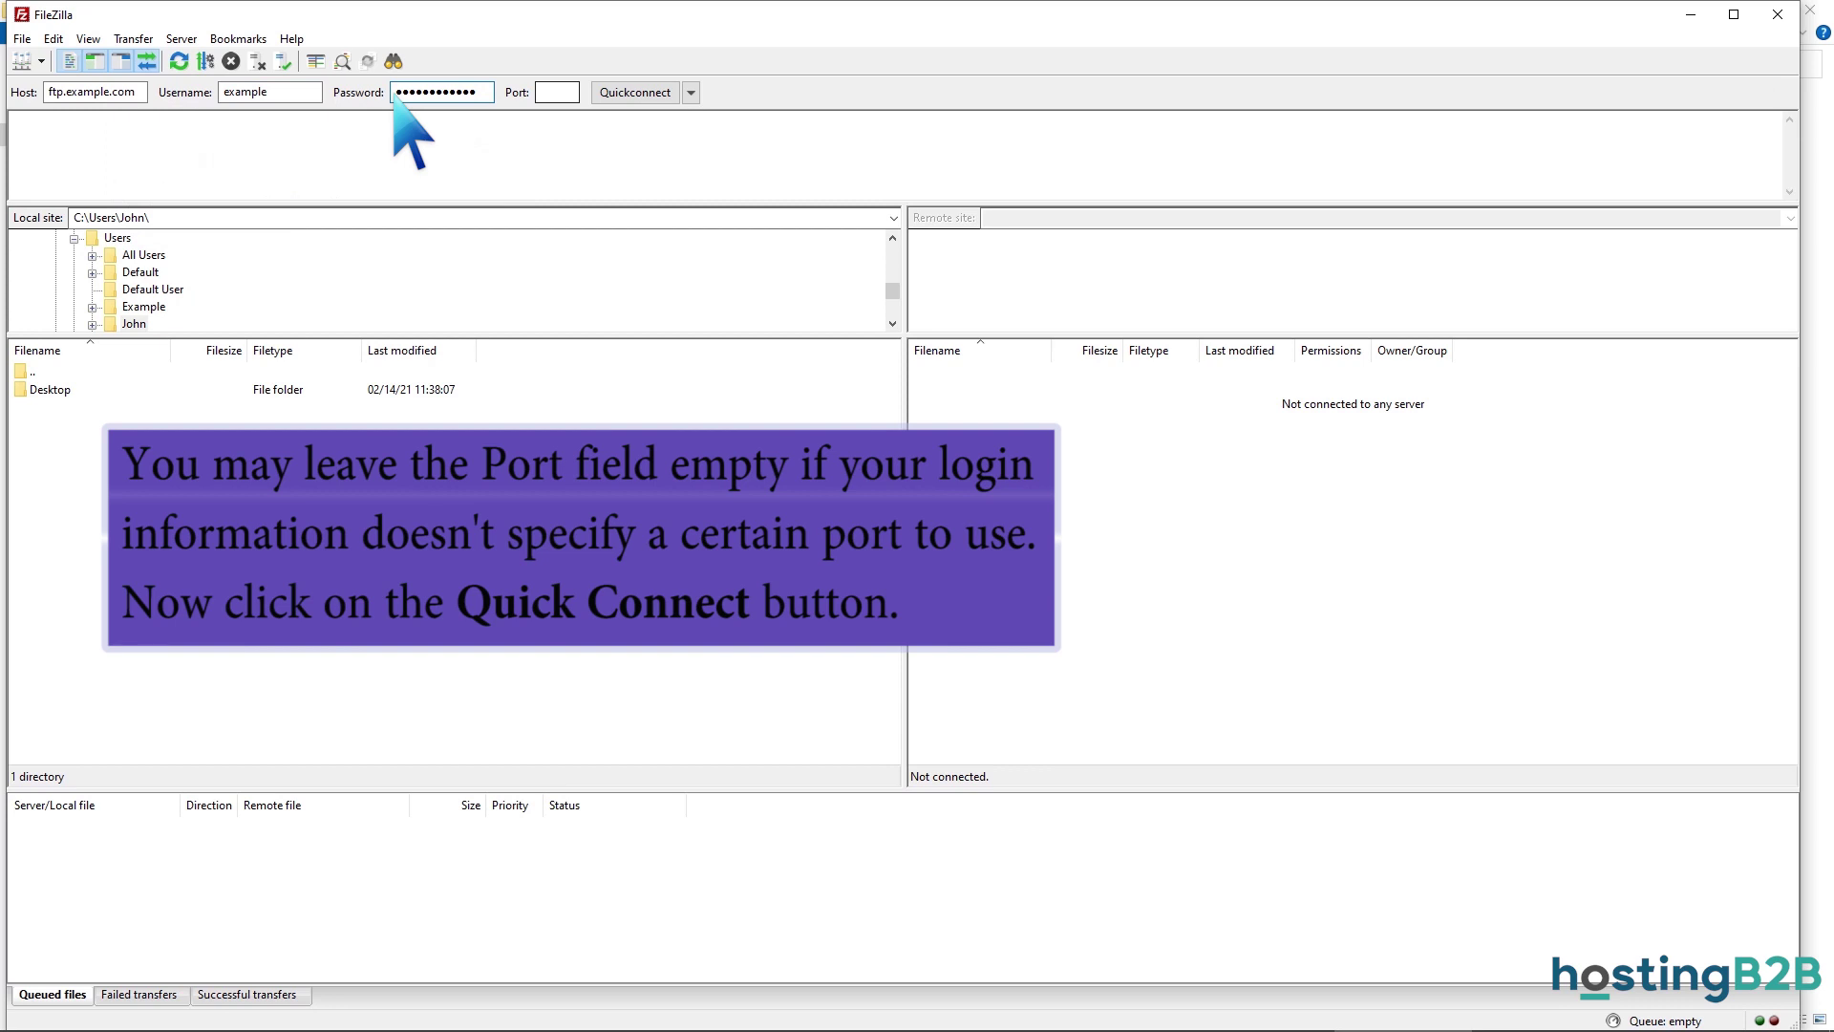
left_click(634, 95)
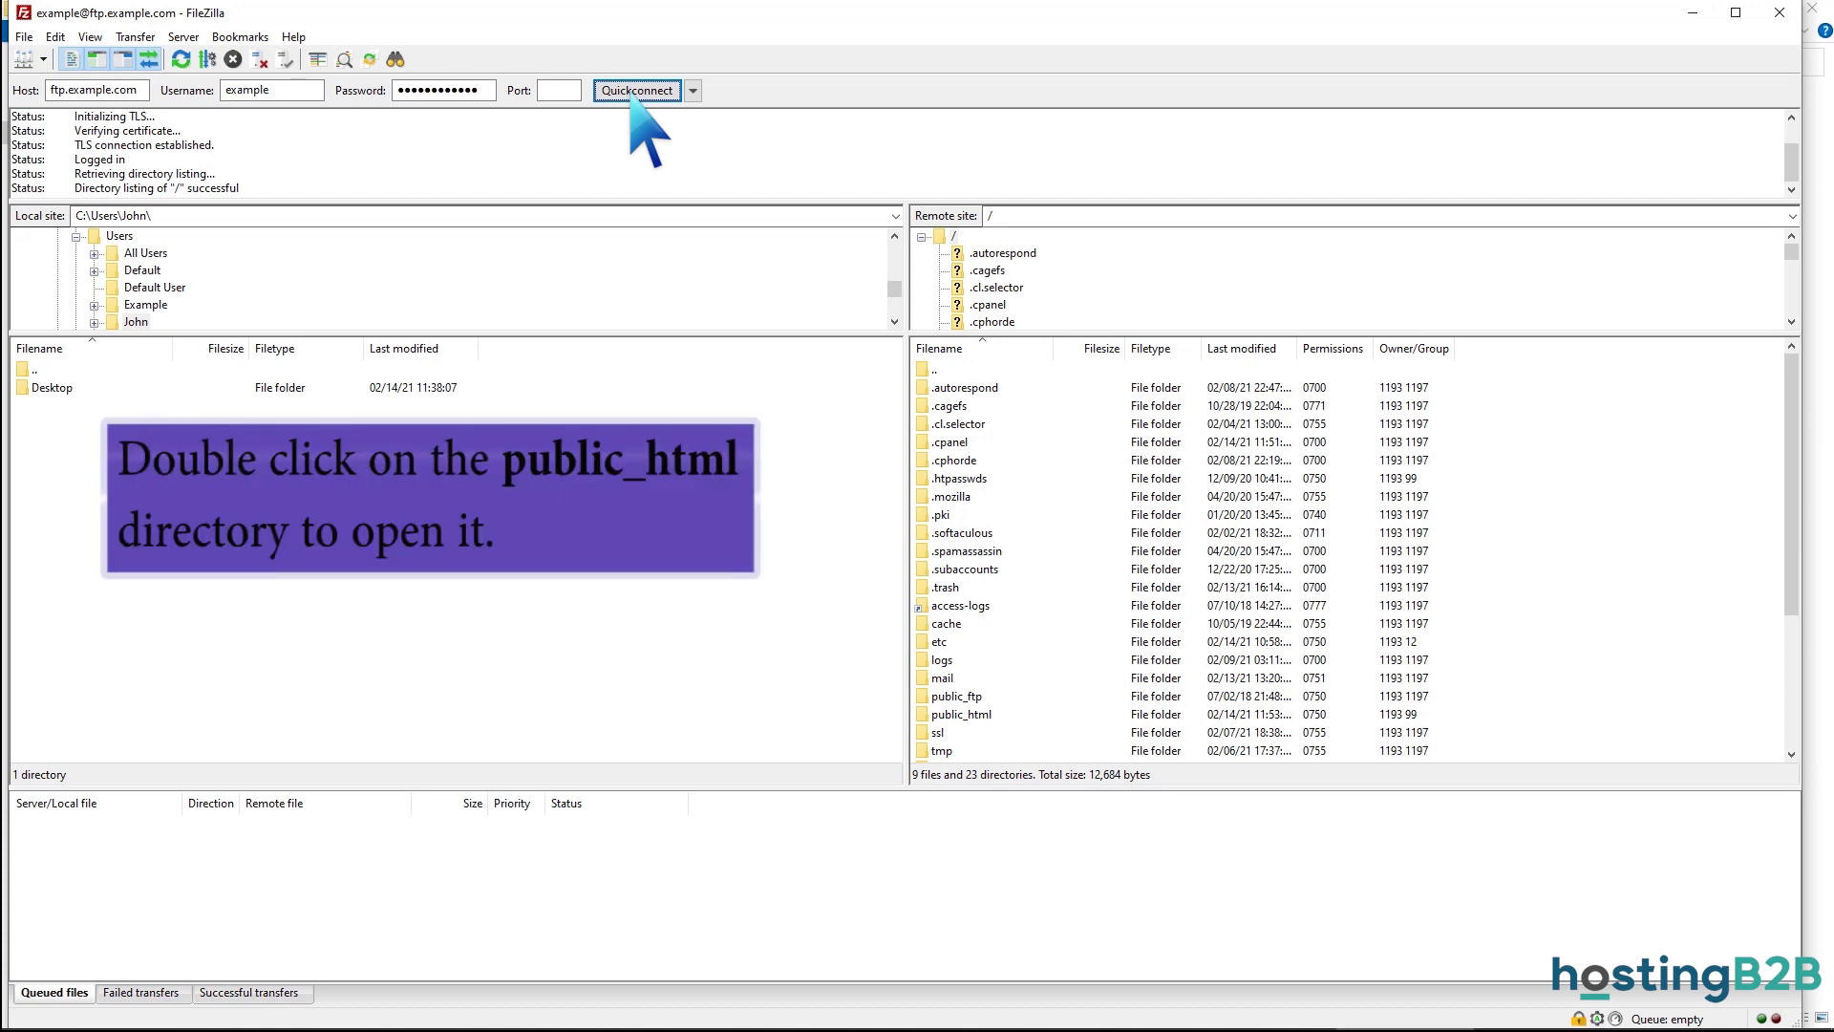
- Open the remote public_html directory and bring up its context menu
double_click(957, 714)
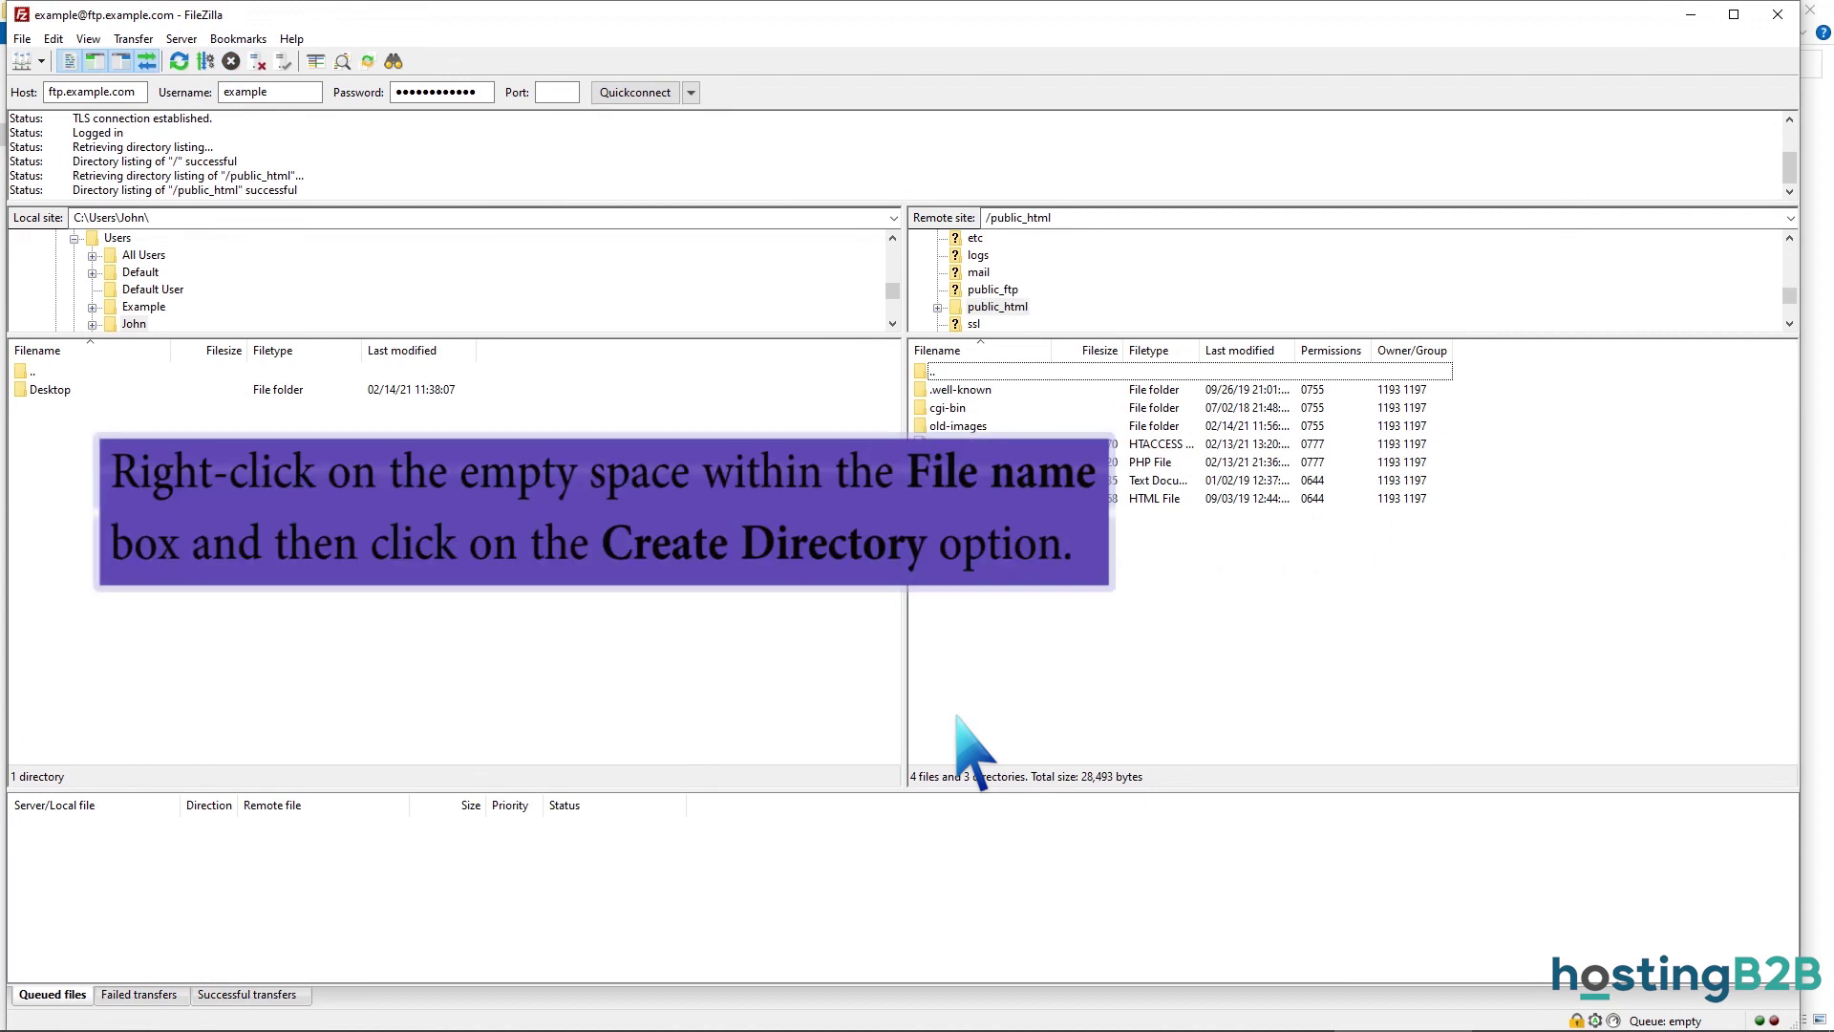
right_click(1015, 602)
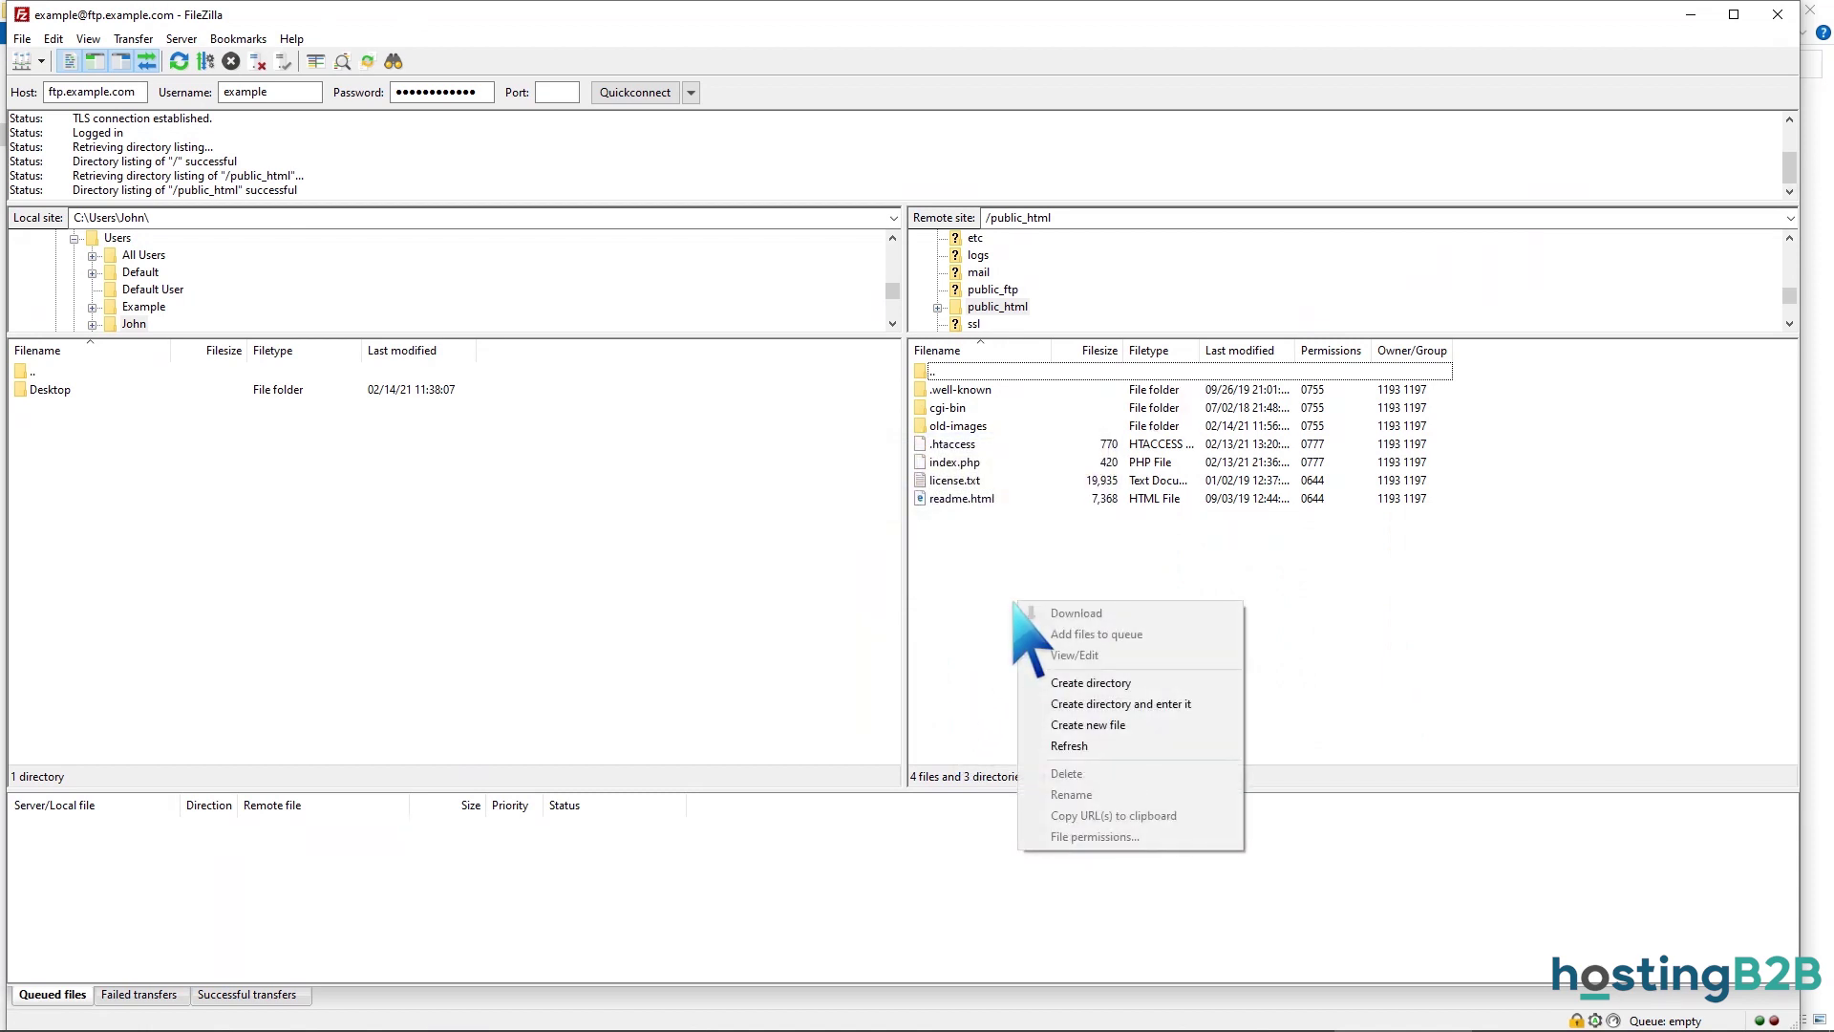
- Create a new directory named 'images' in the remote public_html folder
left_click(1067, 683)
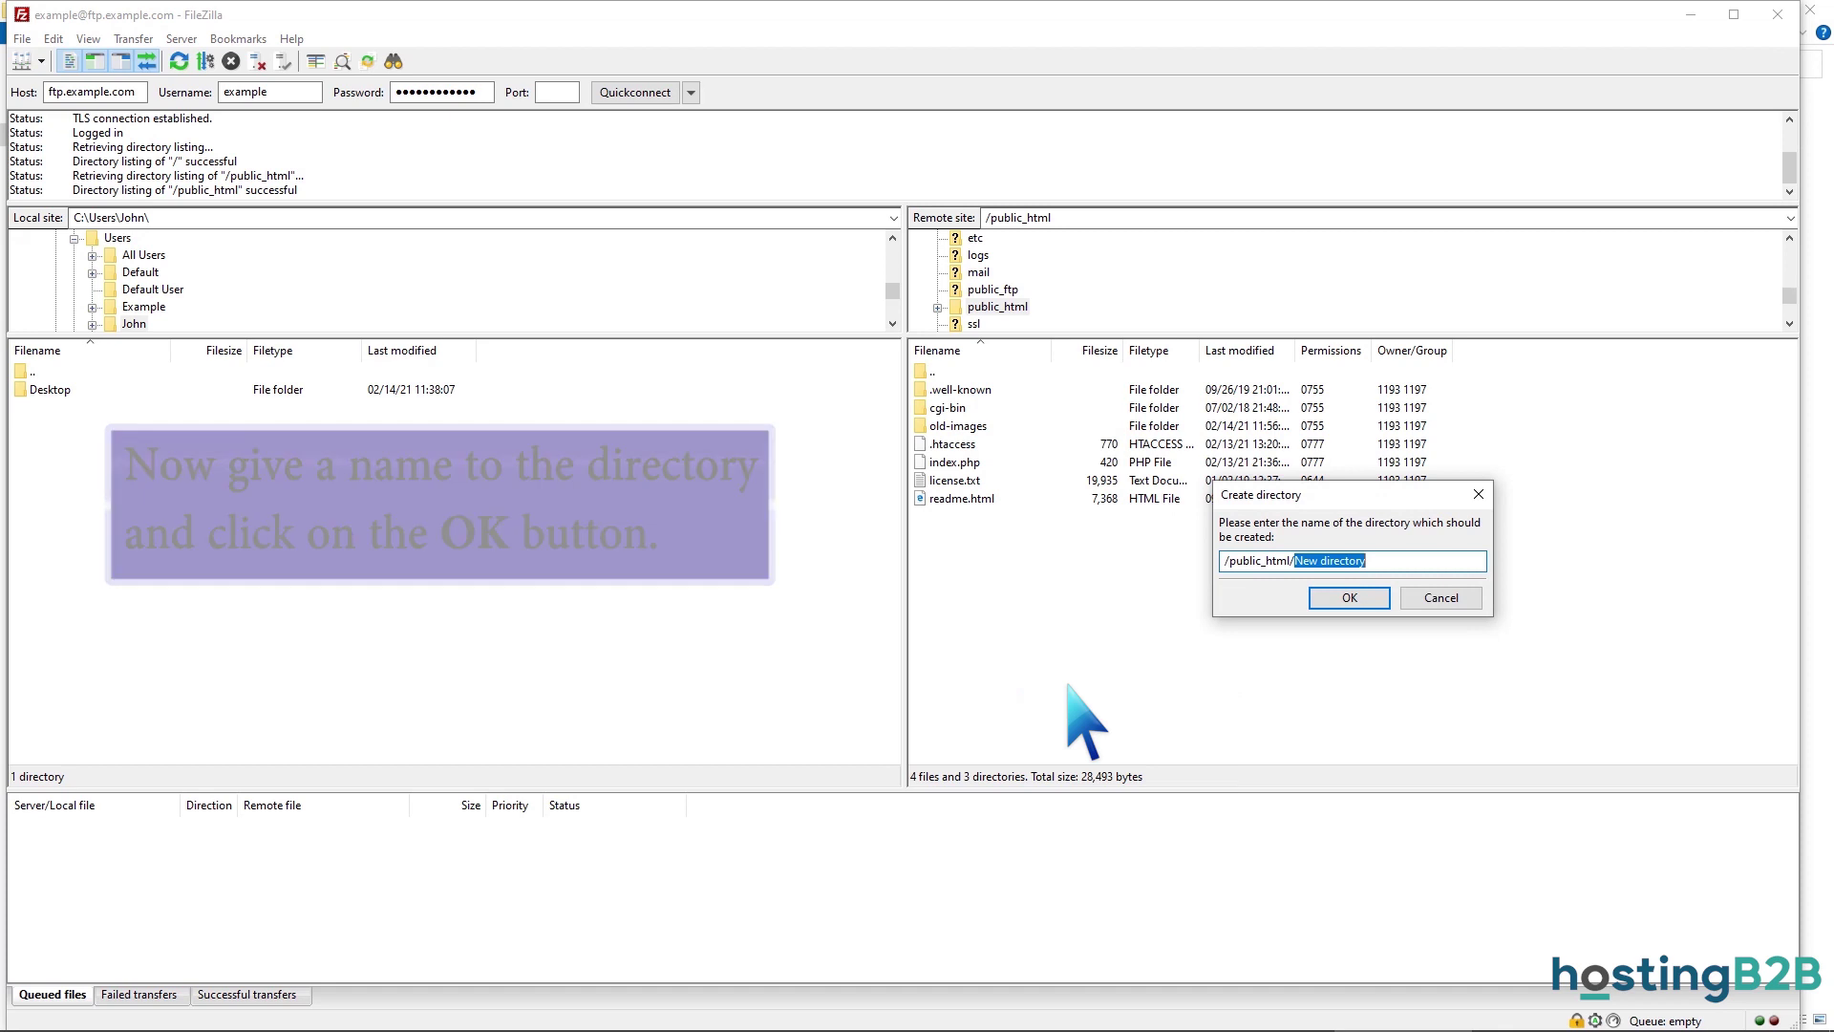
type("images")
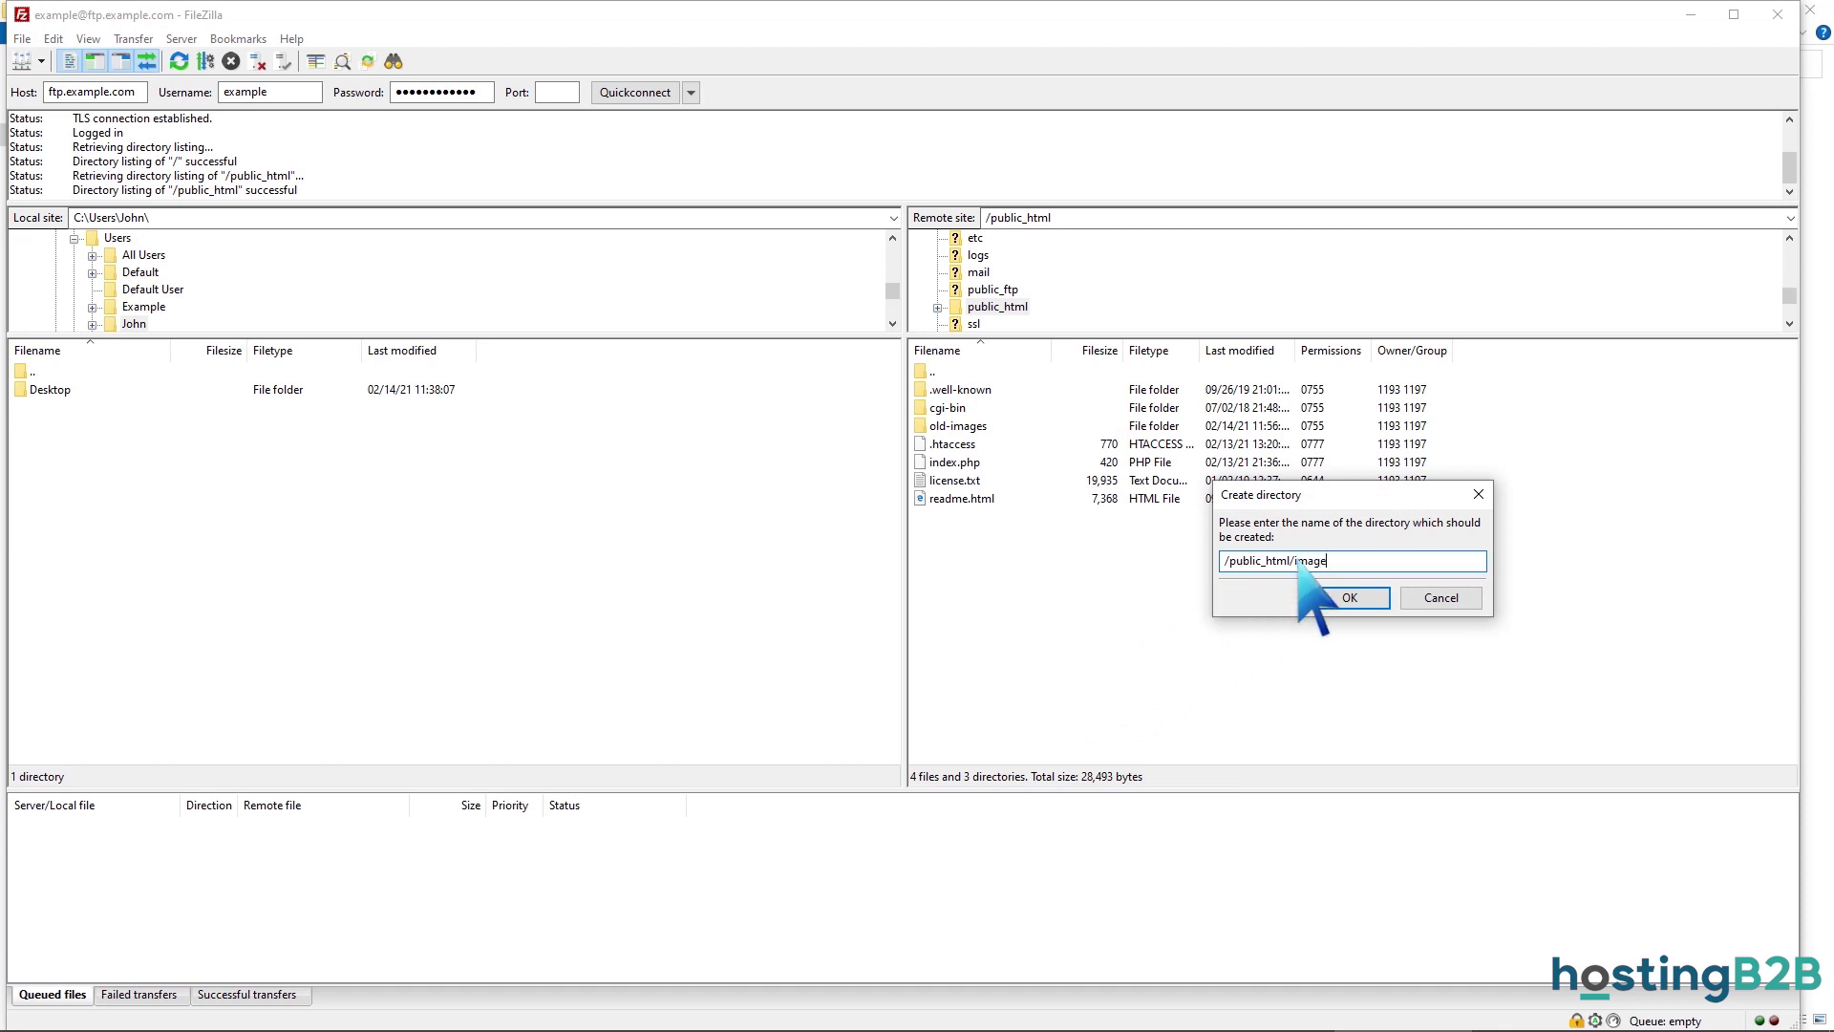
left_click(1348, 600)
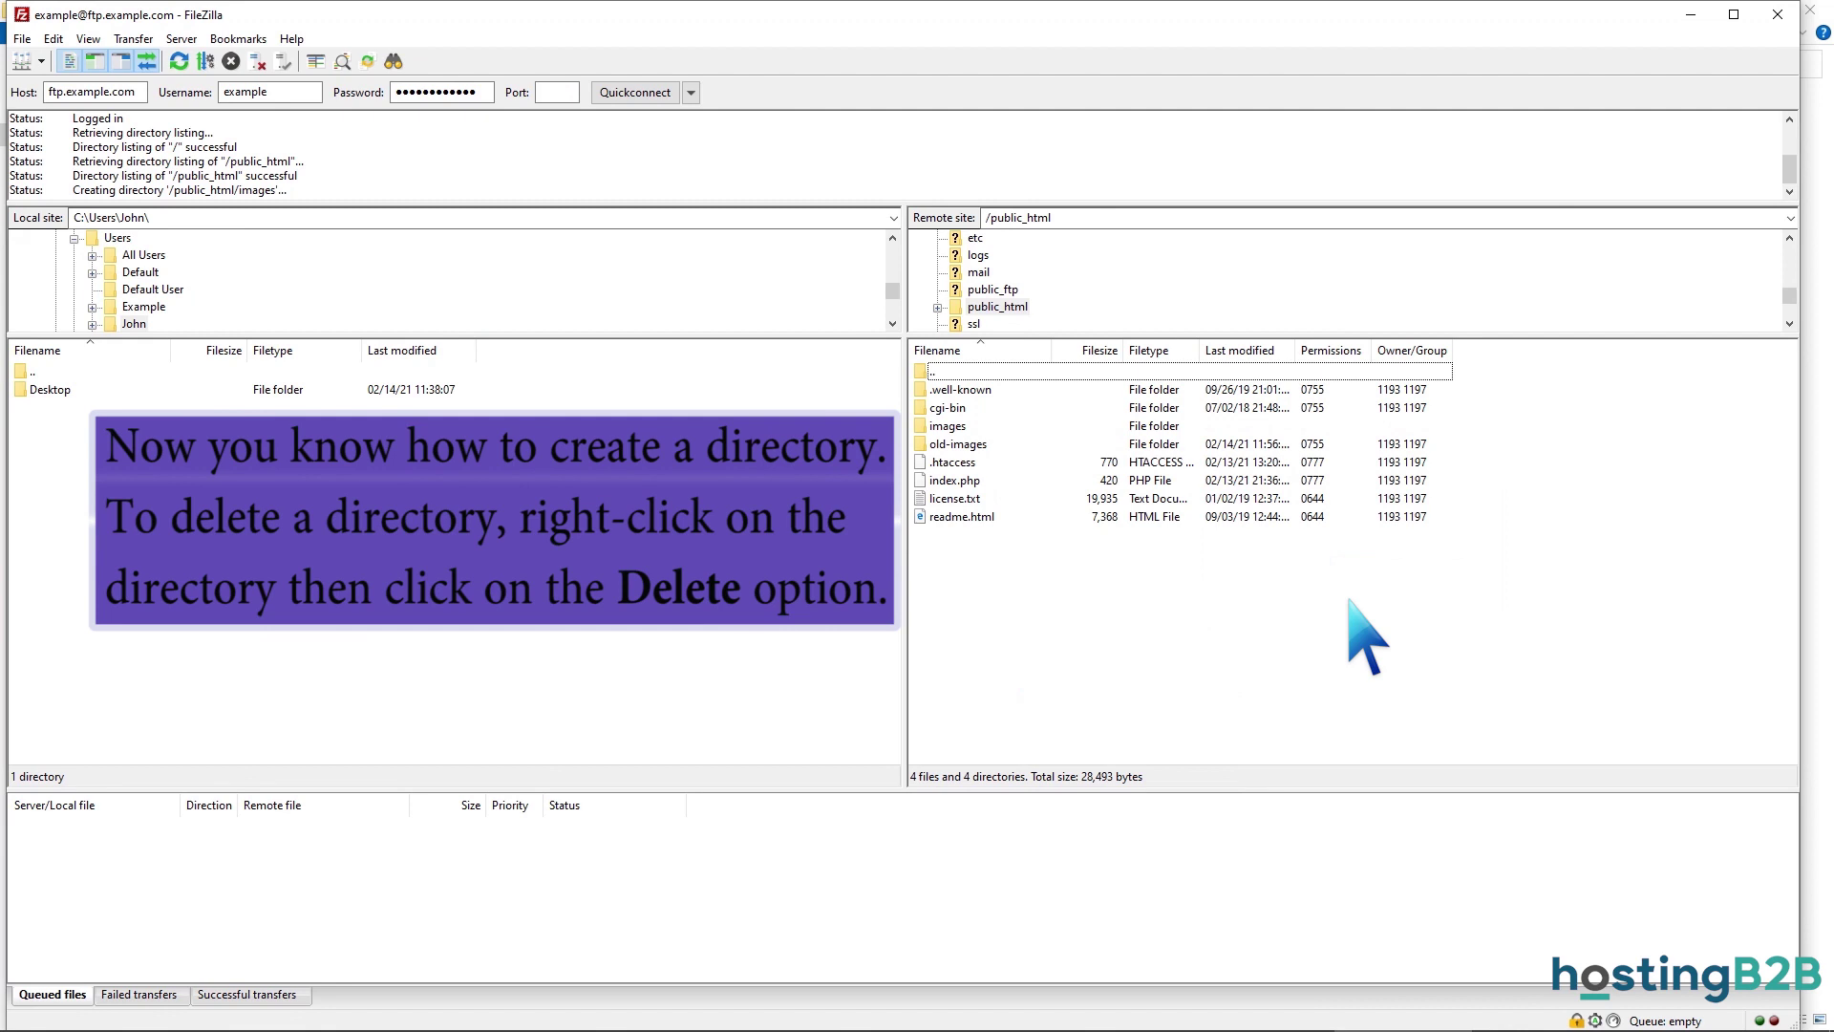
- Delete the old-images directory and its contents from public_html
right_click(929, 444)
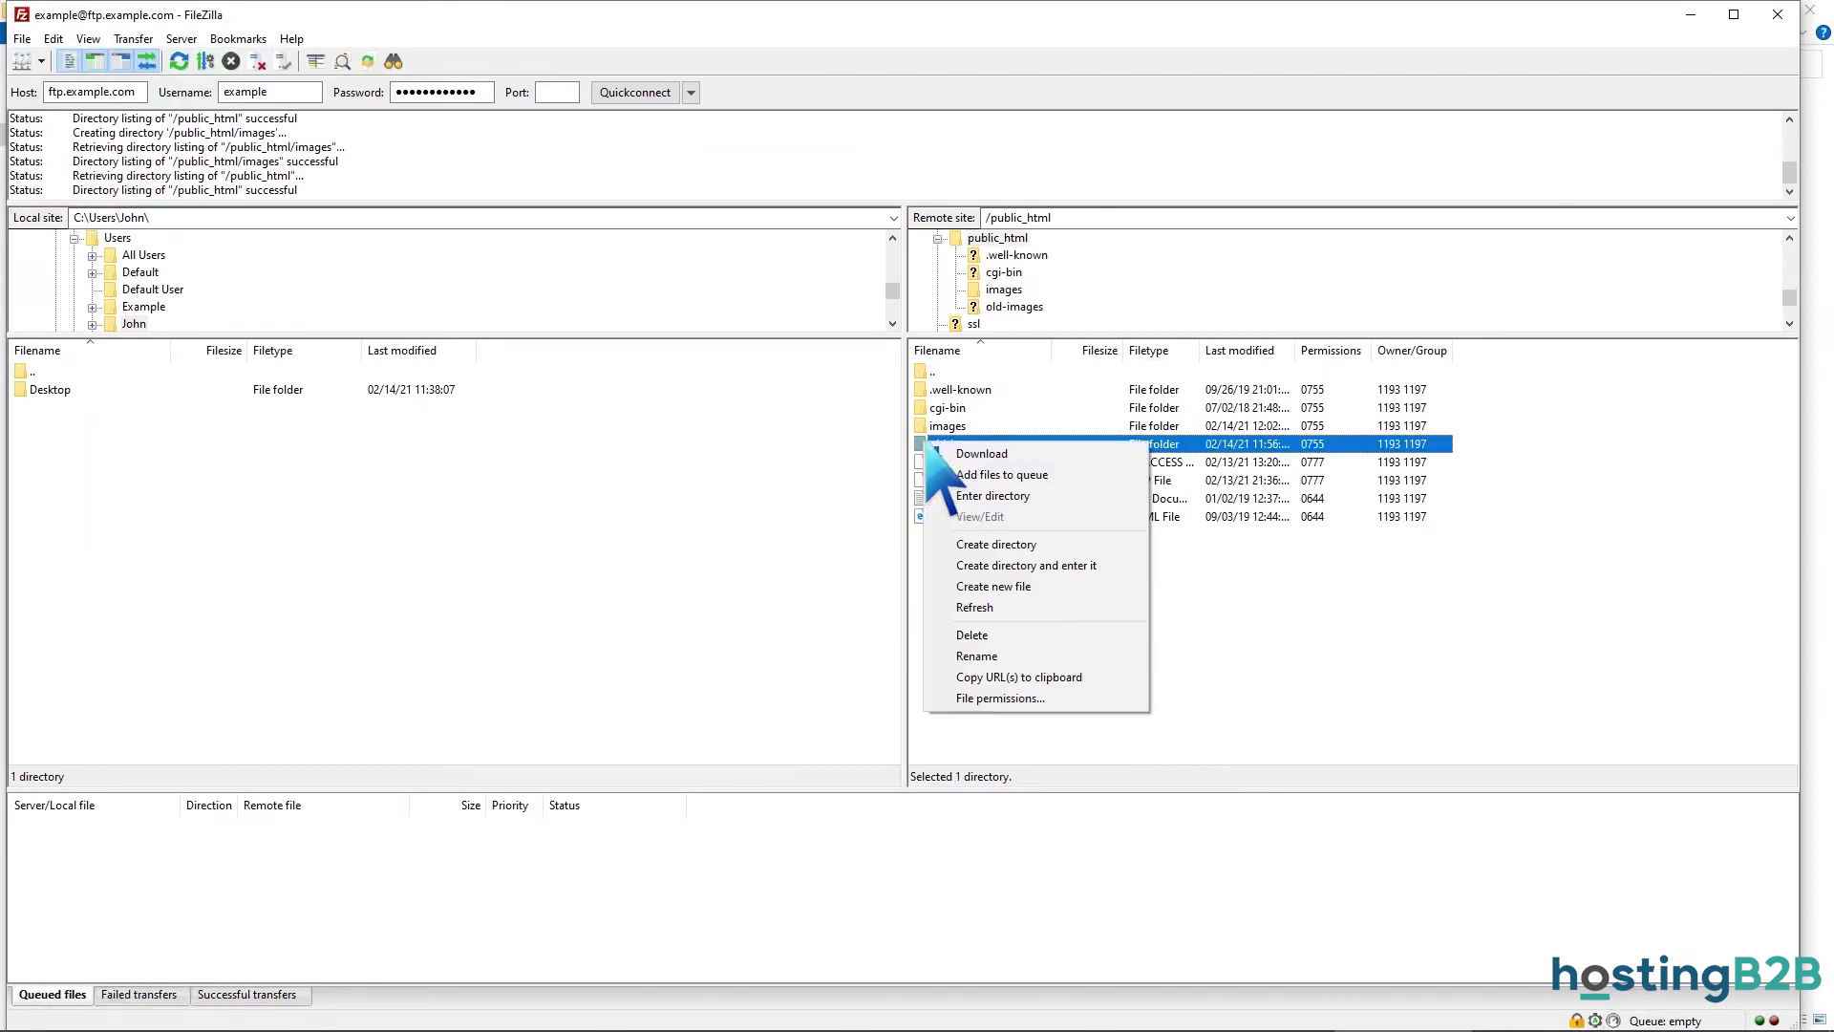
left_click(974, 635)
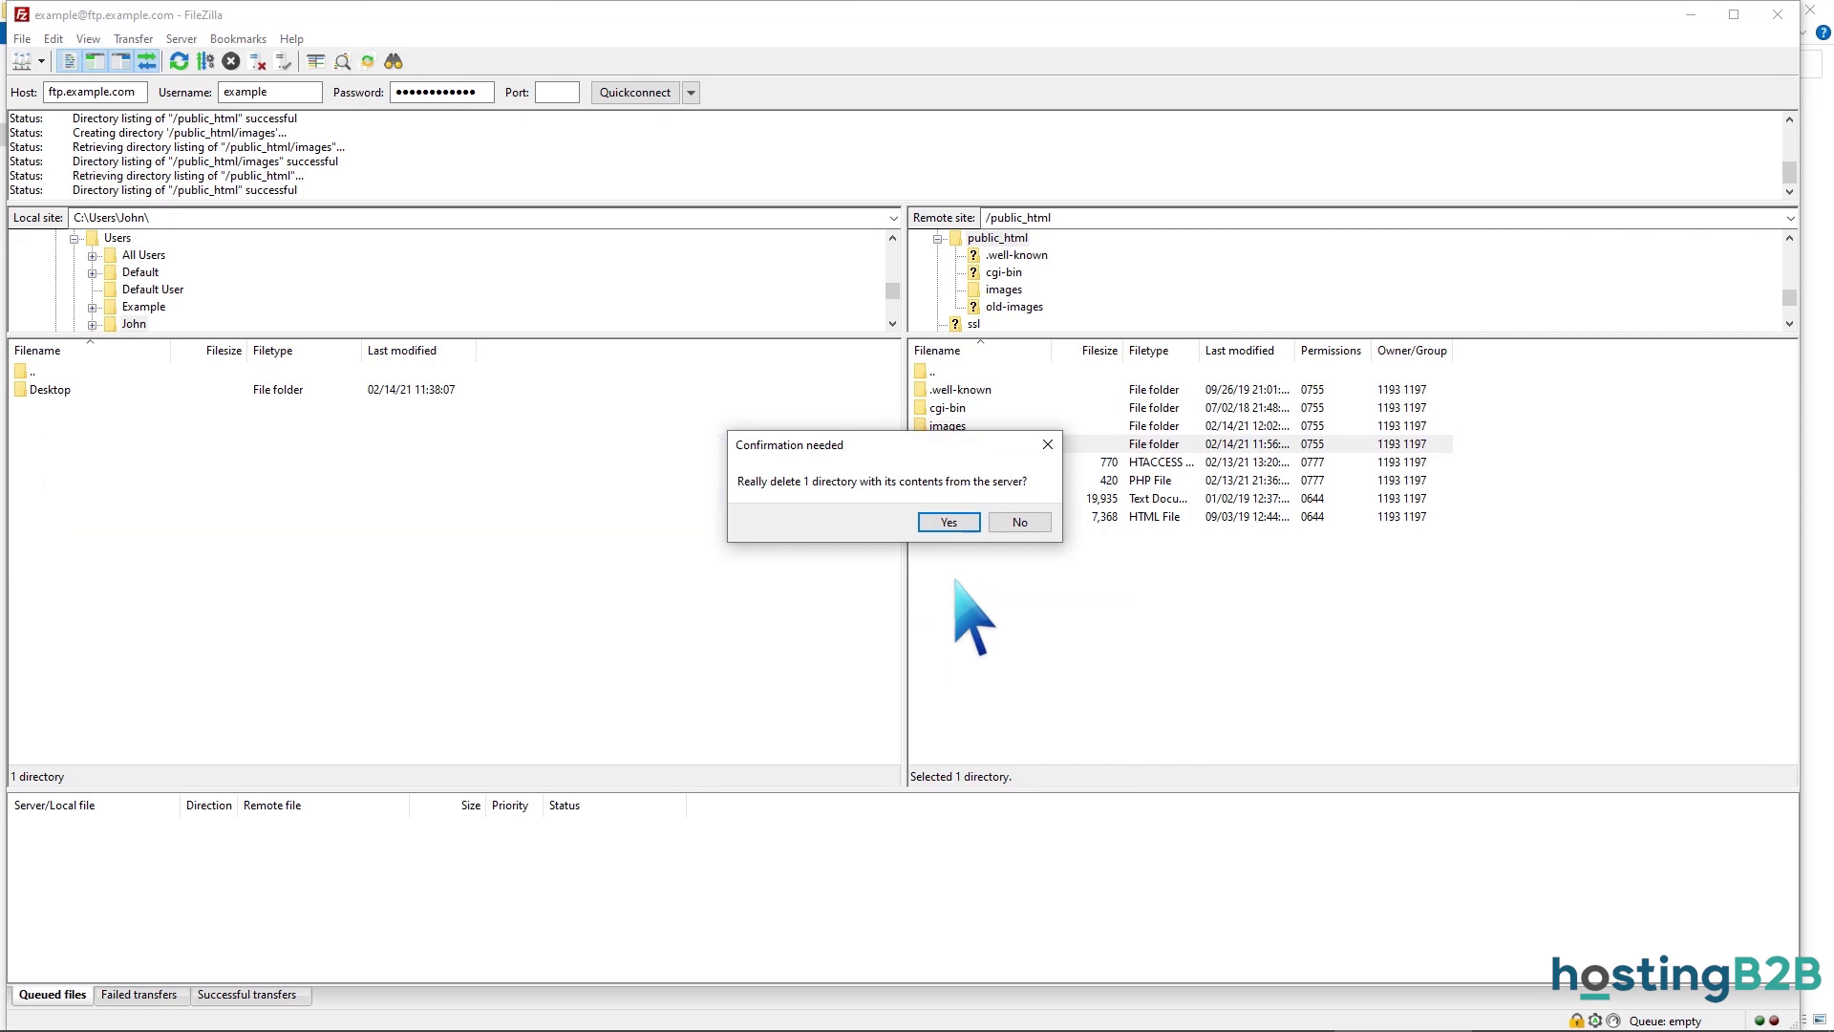
left_click(952, 523)
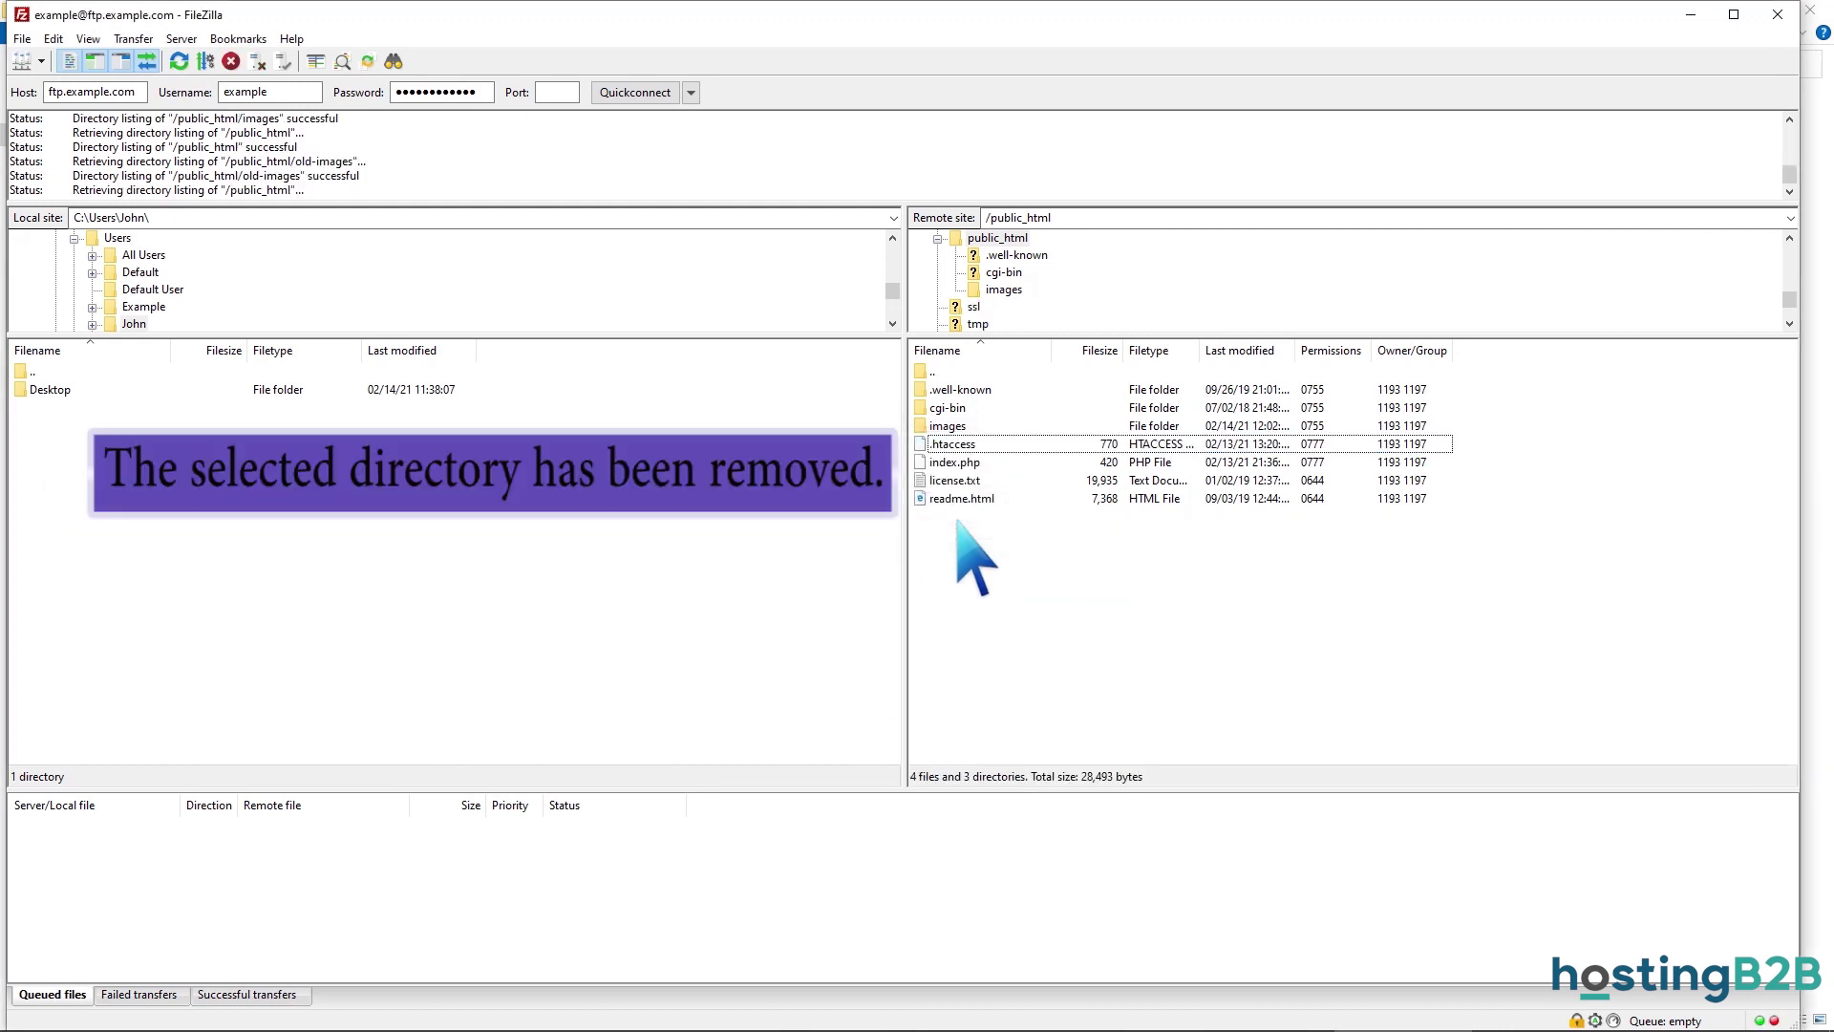